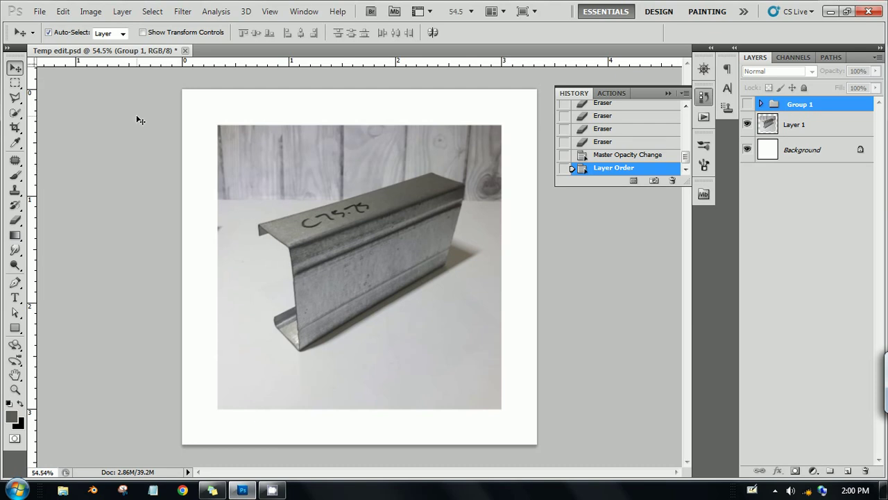
# Move Layer 1 above Group 1 in the Layers panel.
pyautogui.scroll(2, 396, 248)
pyautogui.scroll(2, 393, 255)
pyautogui.click(828, 119)
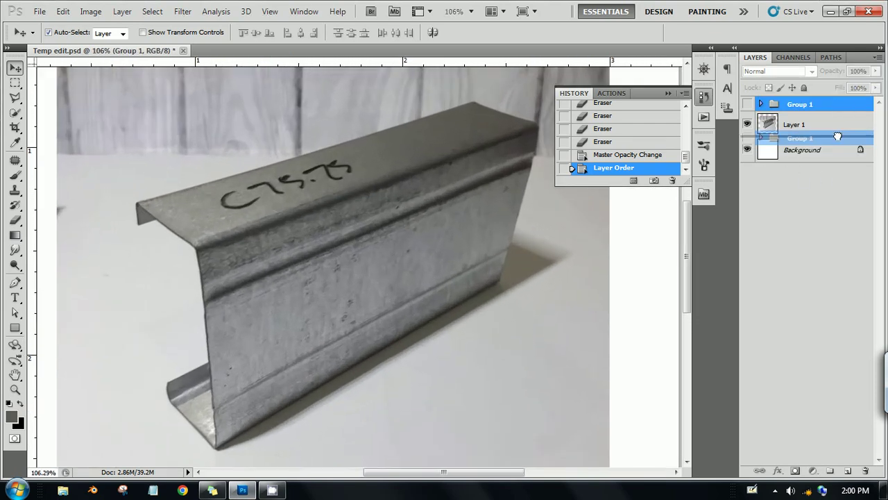
pyautogui.moveTo(828, 119); pyautogui.dragTo(819, 101)
# Patch away each character of the handwritten C75.75 marking on the channel's top face.
pyautogui.press('j')
pyautogui.scroll(3, 244, 195)
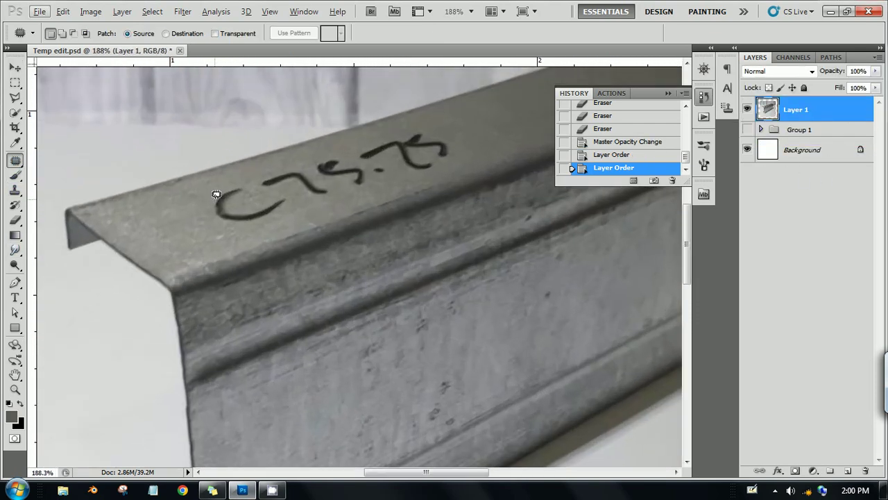
pyautogui.moveTo(210, 199); pyautogui.dragTo(202, 208)
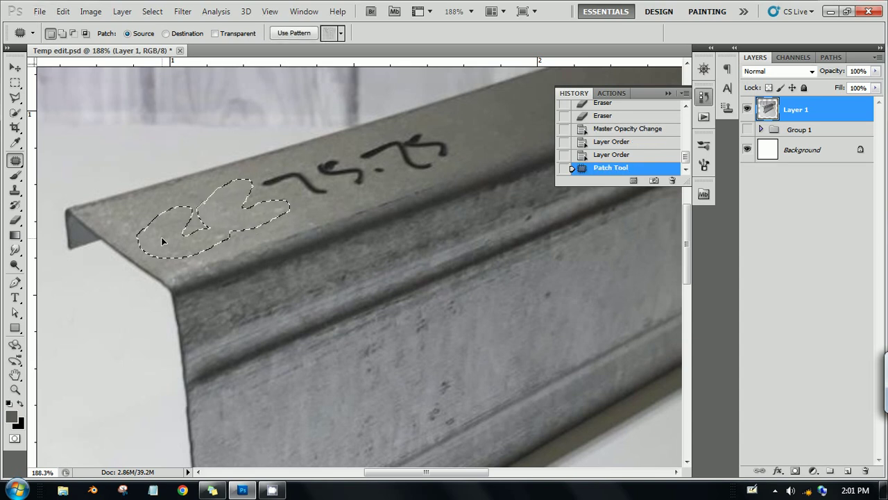
pyautogui.moveTo(257, 184)
pyautogui.mouseDown()
pyautogui.moveTo(319, 173)
pyautogui.moveTo(261, 189)
pyautogui.mouseUp()
pyautogui.moveTo(319, 165)
pyautogui.mouseDown()
pyautogui.moveTo(387, 163)
pyautogui.moveTo(389, 178)
pyautogui.moveTo(402, 136)
pyautogui.moveTo(410, 153)
pyautogui.moveTo(396, 132)
pyautogui.moveTo(456, 150)
pyautogui.moveTo(418, 157)
pyautogui.mouseUp()
pyautogui.click(378, 150)
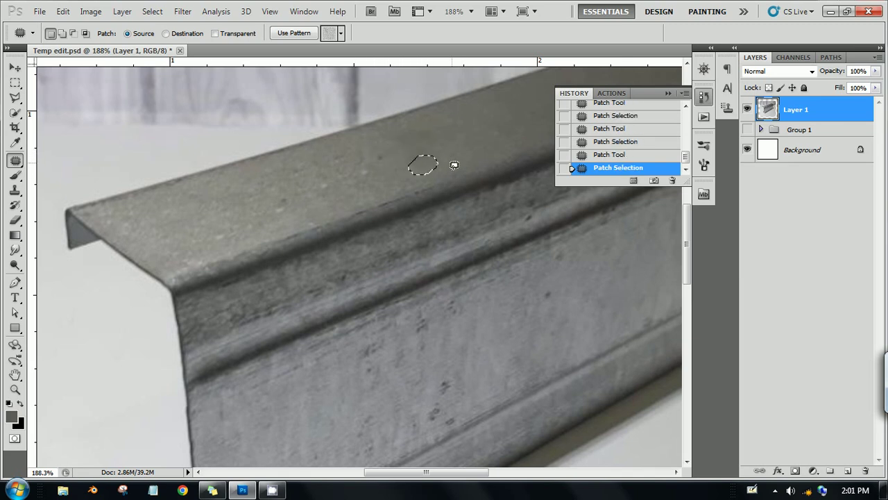
pyautogui.hscroll(3, 240, 271)
# Patch out the dark specks on the lower front face with clean metal from below.
pyautogui.hotkey('ctrl', 'z')
pyautogui.hotkey('ctrl', 'z')
pyautogui.scroll(-2, 257, 265)
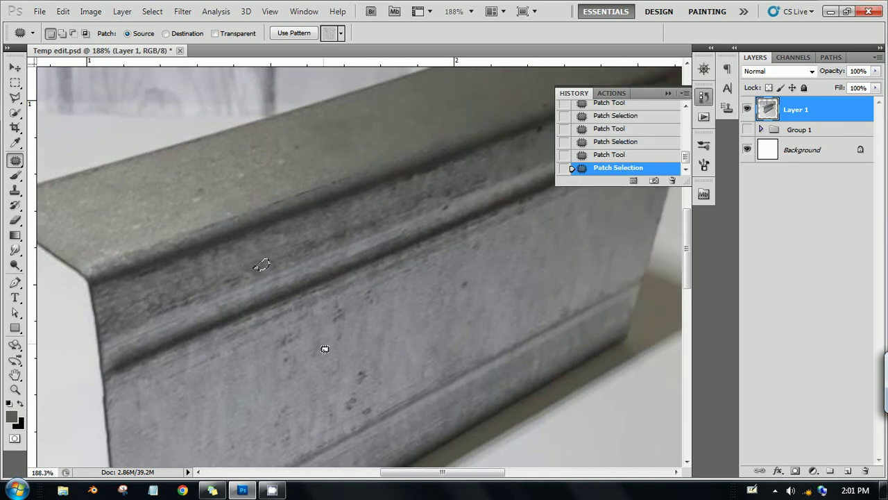
pyautogui.moveTo(298, 299); pyautogui.dragTo(292, 290)
pyautogui.moveTo(352, 272)
pyautogui.mouseDown()
pyautogui.moveTo(351, 284)
pyautogui.moveTo(370, 294)
pyautogui.moveTo(350, 270)
pyautogui.moveTo(370, 242)
pyautogui.mouseUp()
pyautogui.scroll(-3, 370, 292)
pyautogui.moveTo(285, 324)
pyautogui.mouseDown()
pyautogui.moveTo(278, 316)
pyautogui.moveTo(143, 398)
pyautogui.moveTo(134, 389)
pyautogui.mouseUp()
pyautogui.moveTo(402, 248)
pyautogui.mouseDown()
pyautogui.moveTo(375, 261)
pyautogui.moveTo(378, 297)
pyautogui.mouseUp()
pyautogui.moveTo(386, 230); pyautogui.dragTo(381, 257)
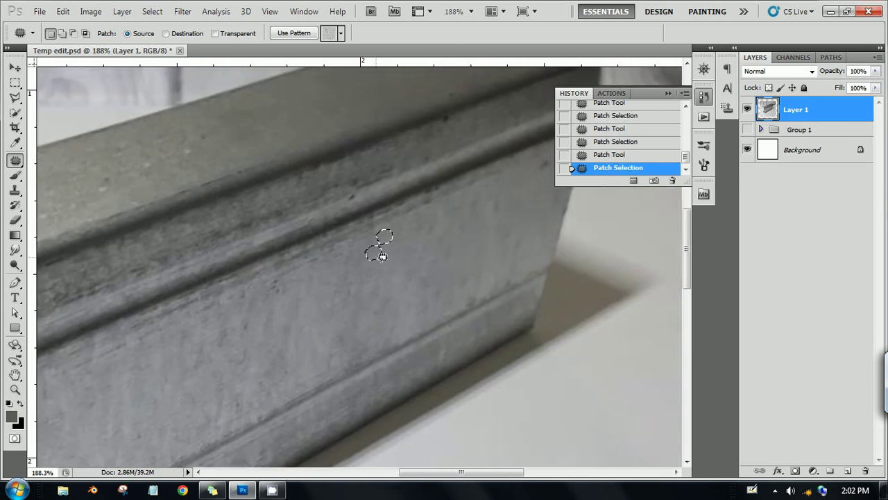
# Patch away the remaining small marks and specks scattered across the front face.
pyautogui.moveTo(272, 277)
pyautogui.mouseDown()
pyautogui.moveTo(278, 284)
pyautogui.moveTo(272, 277)
pyautogui.mouseUp()
pyautogui.hscroll(3, 490, 201)
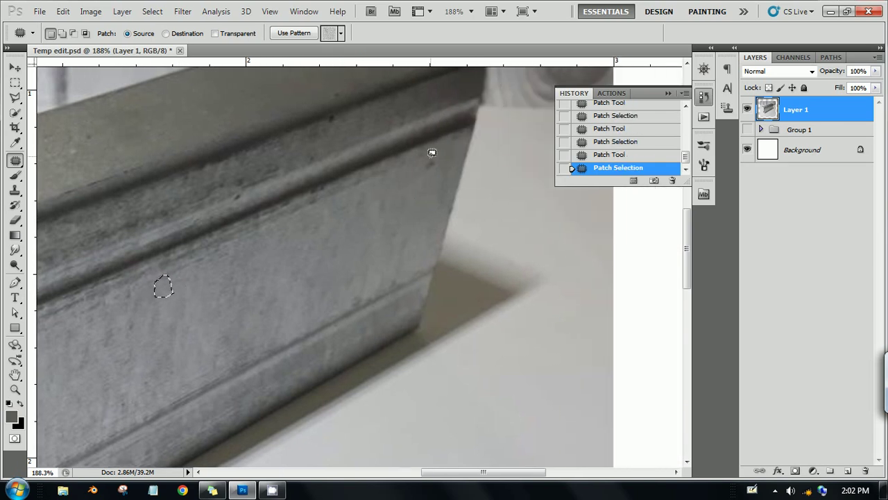
pyautogui.scroll(1, 427, 174)
pyautogui.hscroll(-1, 383, 163)
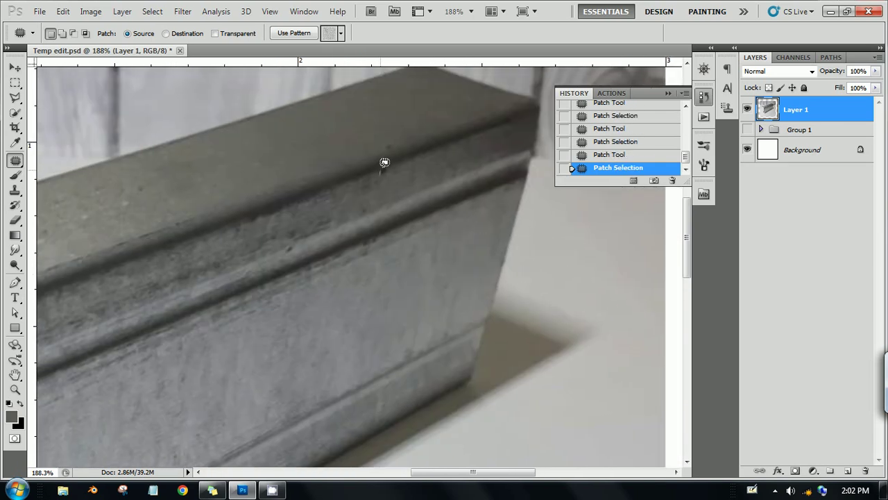
pyautogui.moveTo(398, 165)
pyautogui.mouseDown()
pyautogui.moveTo(381, 170)
pyautogui.moveTo(406, 178)
pyautogui.mouseUp()
pyautogui.hotkey('ctrl', 'd')
pyautogui.hscroll(-1, 315, 292)
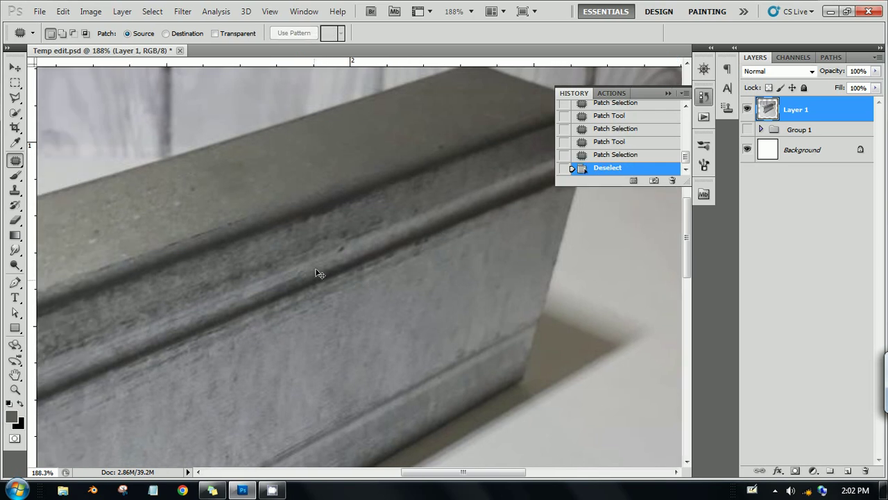
pyautogui.moveTo(347, 238)
pyautogui.mouseDown()
pyautogui.moveTo(334, 254)
pyautogui.moveTo(340, 229)
pyautogui.moveTo(347, 242)
pyautogui.mouseUp()
pyautogui.hscroll(1, 341, 229)
pyautogui.scroll(-2, 386, 318)
pyautogui.hscroll(-2, 289, 338)
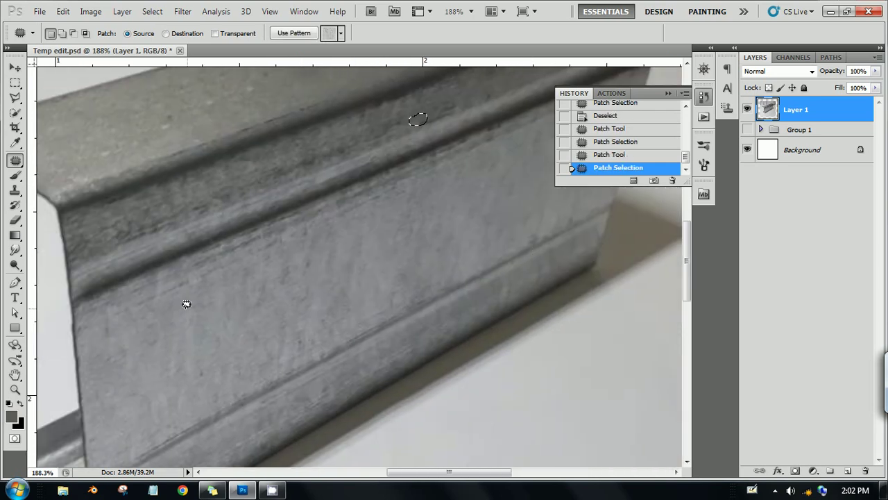
pyautogui.moveTo(111, 310); pyautogui.dragTo(118, 317)
# Show the Navigator overview and view the photo at 100%.
pyautogui.scroll(2, 531, 248)
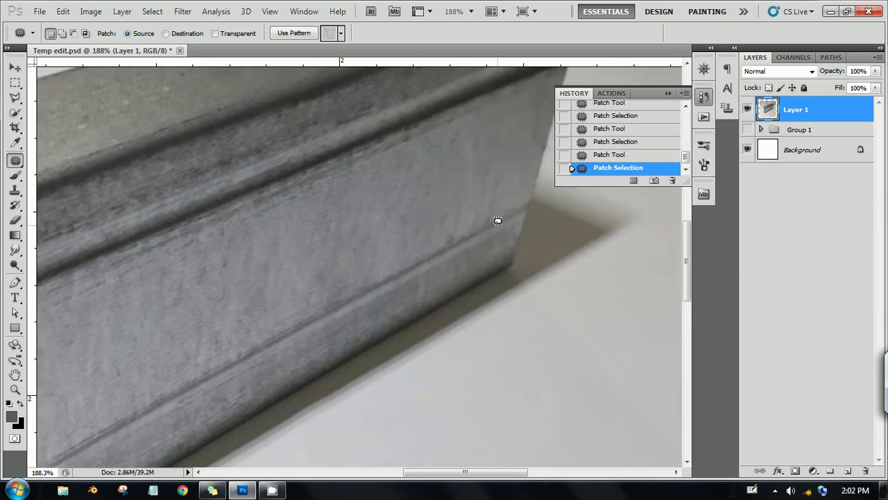
pyautogui.hscroll(2, 496, 218)
pyautogui.click(704, 68)
pyautogui.hotkey('ctrl', '1')
# Select and patch the long streak across the front face at 100% view.
pyautogui.hotkey('ctrl', '+')
pyautogui.hotkey('ctrl', '1')
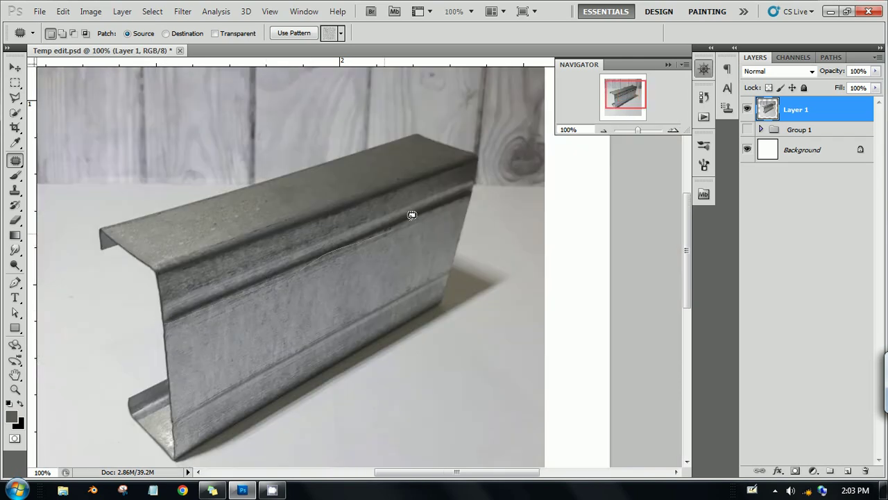
pyautogui.hotkey('ctrl', 'd')
pyautogui.hotkey('ctrl', 'd')
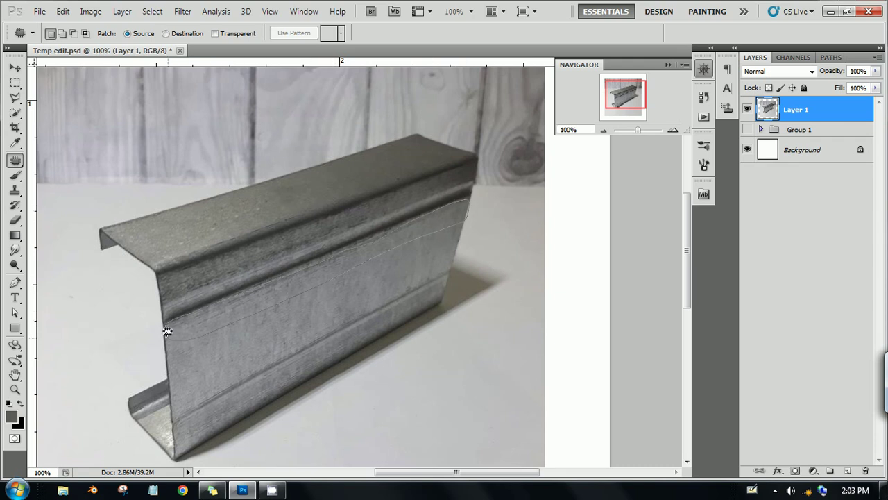
pyautogui.moveTo(167, 331); pyautogui.dragTo(167, 332)
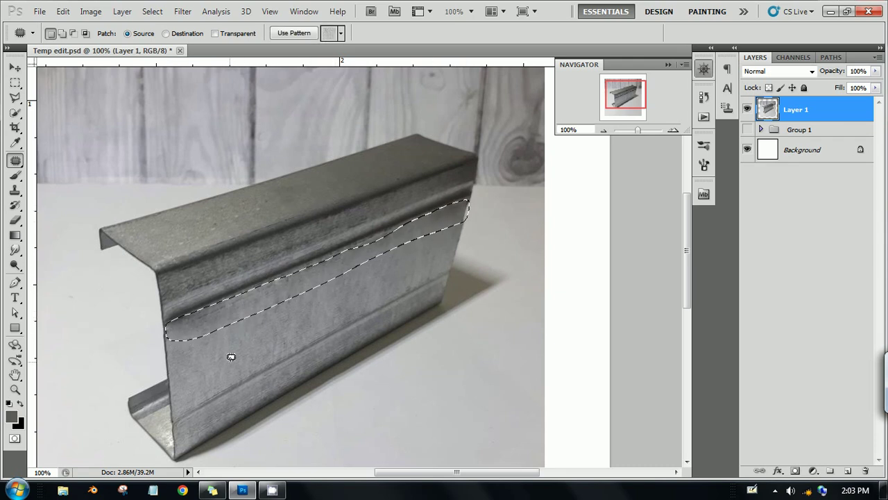
pyautogui.hotkey('ctrl', 'd')
# Patch the smudge at the left of the front face with clean metal.
pyautogui.scroll(3, 192, 298)
pyautogui.scroll(2, 192, 281)
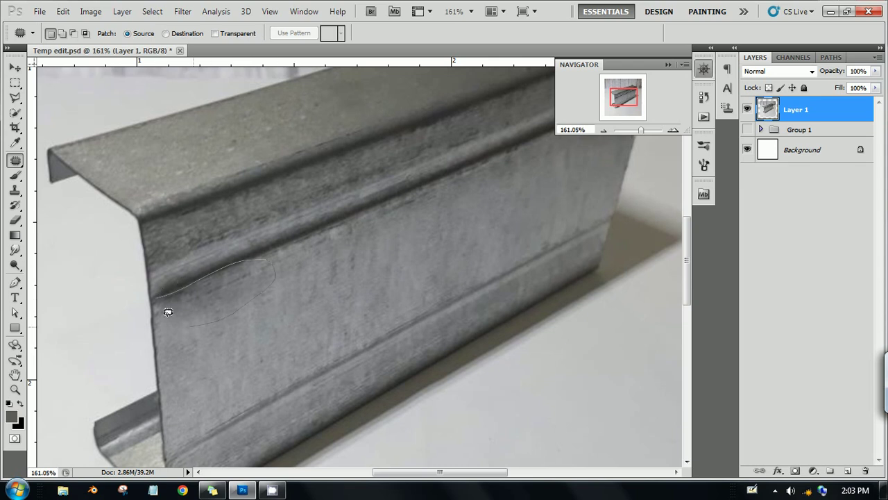
pyautogui.moveTo(168, 311); pyautogui.dragTo(166, 313)
pyautogui.moveTo(317, 278)
pyautogui.mouseDown()
pyautogui.moveTo(389, 242)
pyautogui.moveTo(344, 267)
pyautogui.mouseUp()
pyautogui.hotkey('ctrl', 'd')
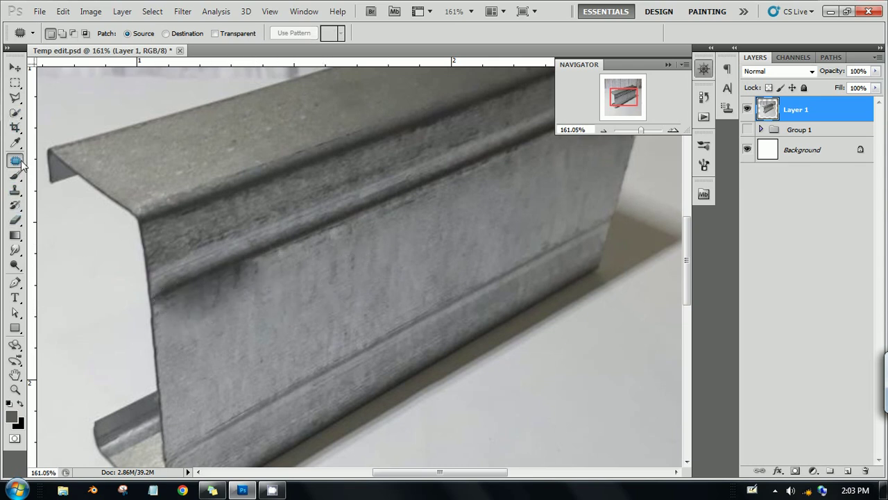
# Give the Clone Stamp tool a 28 px brush with 0% hardness.
pyautogui.click(16, 190)
pyautogui.rightClick(299, 270)
pyautogui.click(360, 343)
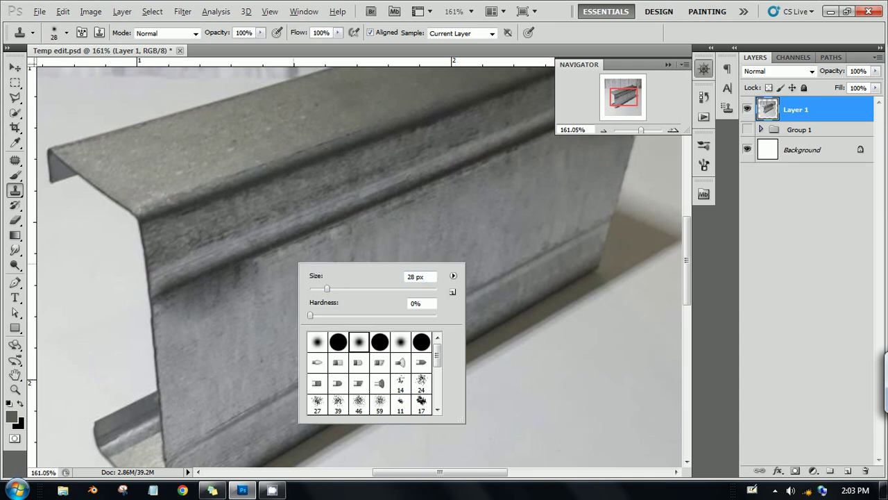
pyautogui.click(446, 234)
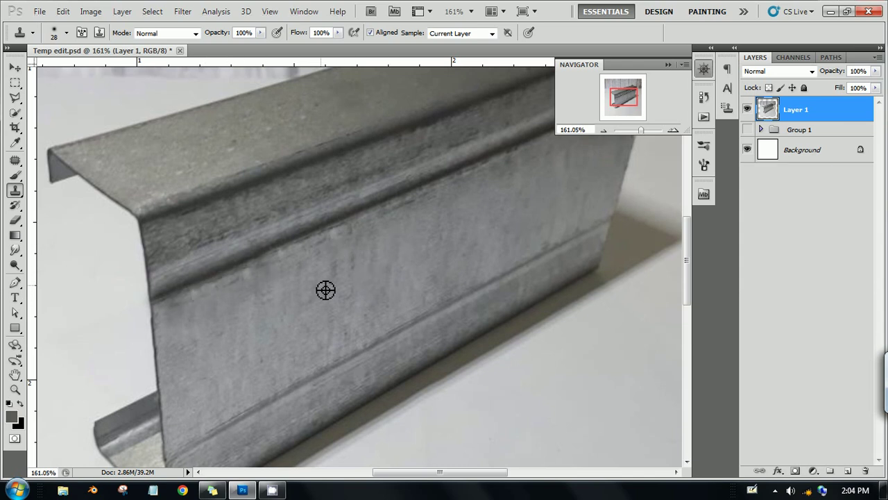
pyautogui.scroll(-1, 325, 290)
pyautogui.scroll(-1, 363, 264)
pyautogui.scroll(-1, 355, 224)
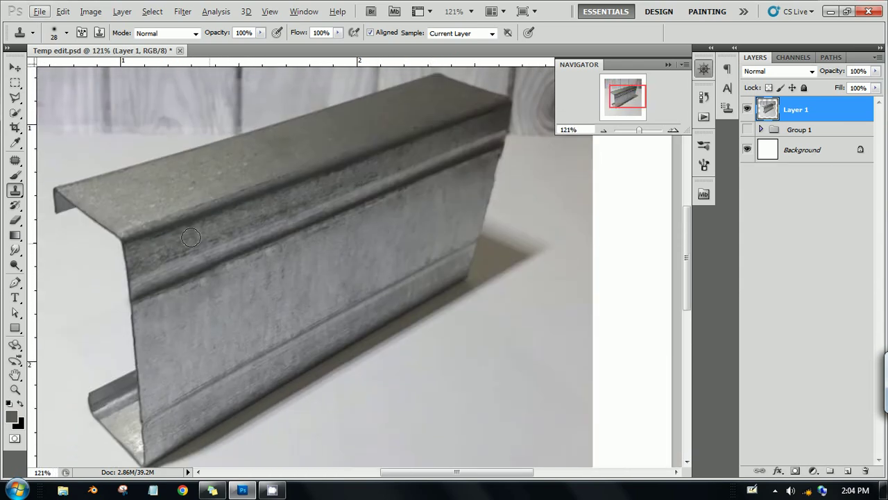
pyautogui.press('l')
pyautogui.scroll(3, 150, 378)
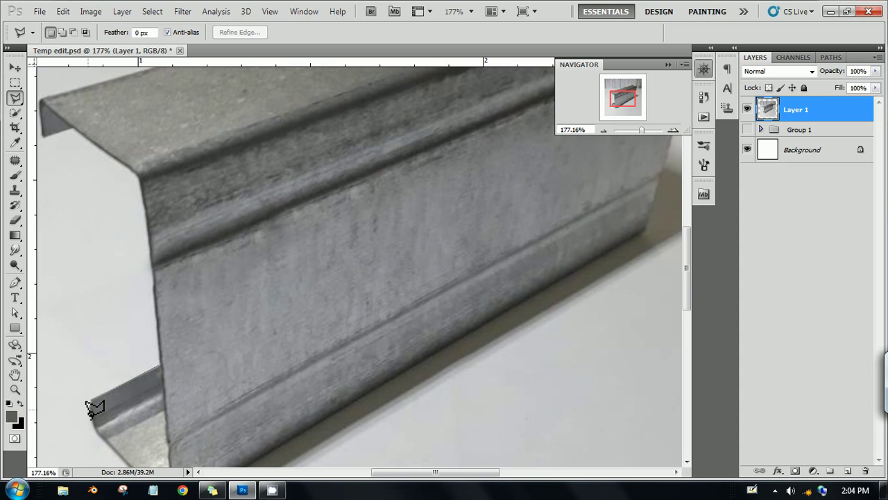
# Outline the whole channel with a polygonal lasso selection.
pyautogui.scroll(-2, 104, 424)
pyautogui.scroll(-2, 139, 416)
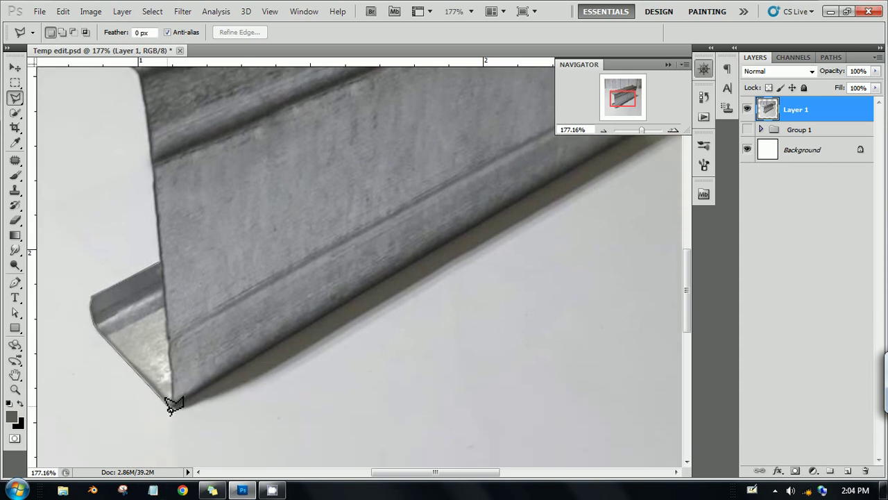
pyautogui.click(174, 404)
pyautogui.click(339, 306)
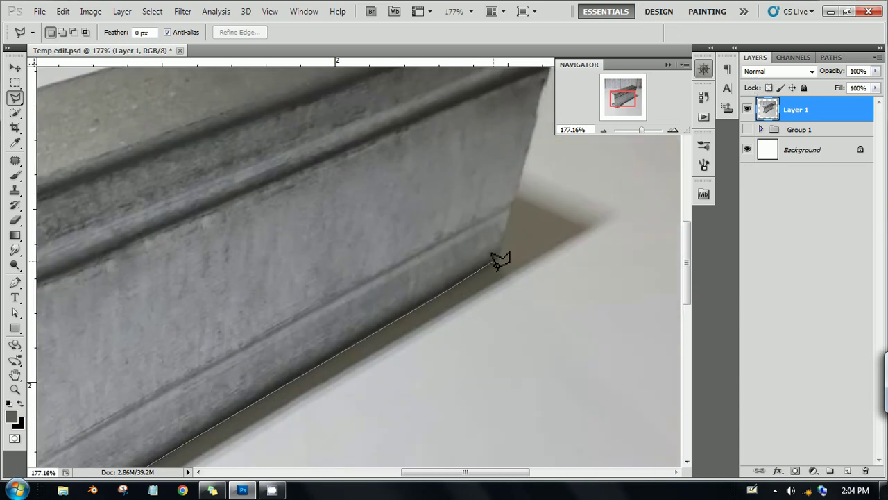
pyautogui.click(494, 262)
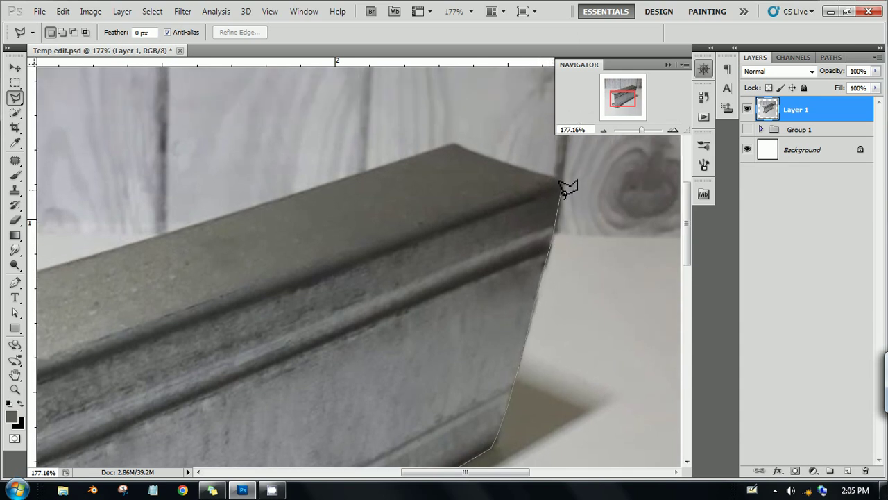
pyautogui.click(558, 184)
pyautogui.click(452, 145)
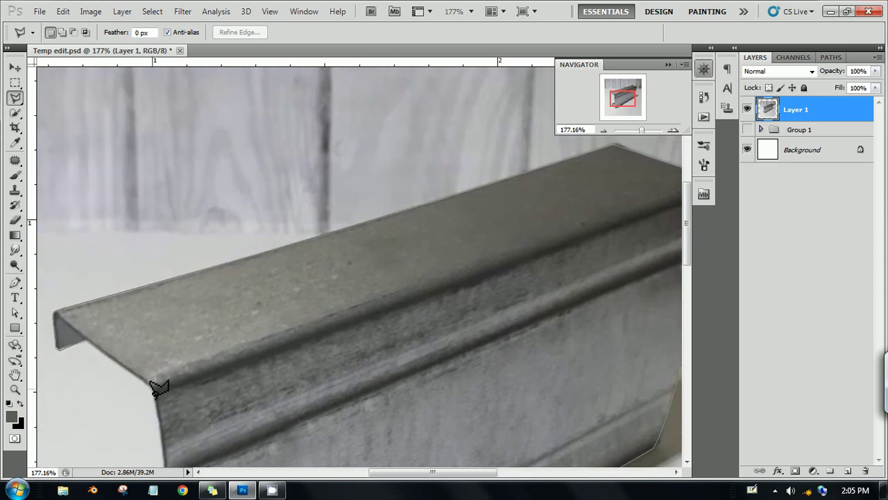
pyautogui.scroll(-5, 161, 407)
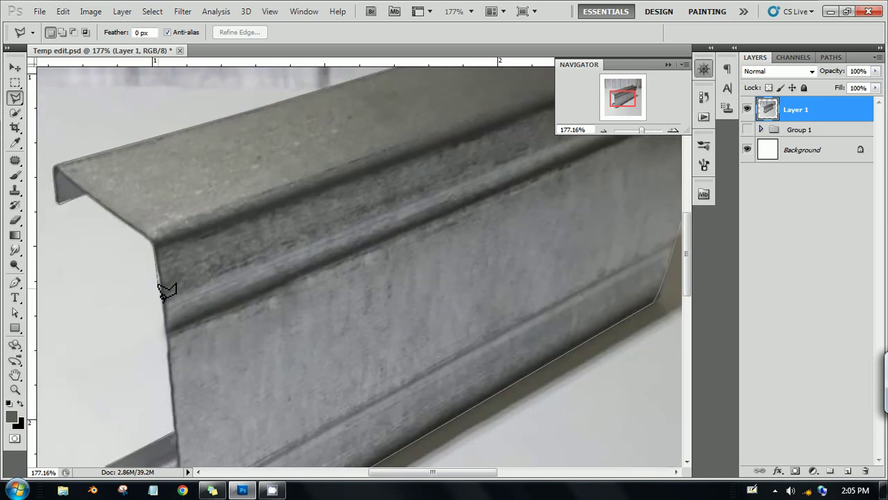
pyautogui.scroll(-3, 166, 402)
pyautogui.click(167, 404)
pyautogui.scroll(-3, 490, 207)
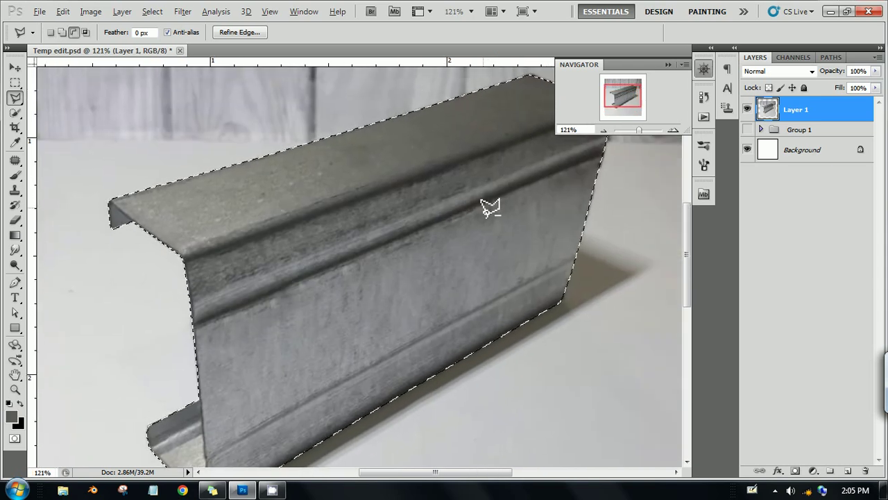
pyautogui.scroll(-2, 490, 207)
# Copy the channel onto Layer 6 and Layer 6 copy, and Gaussian-blur the copy.
pyautogui.hotkey('ctrl', 'j')
pyautogui.hotkey('ctrl', 'j')
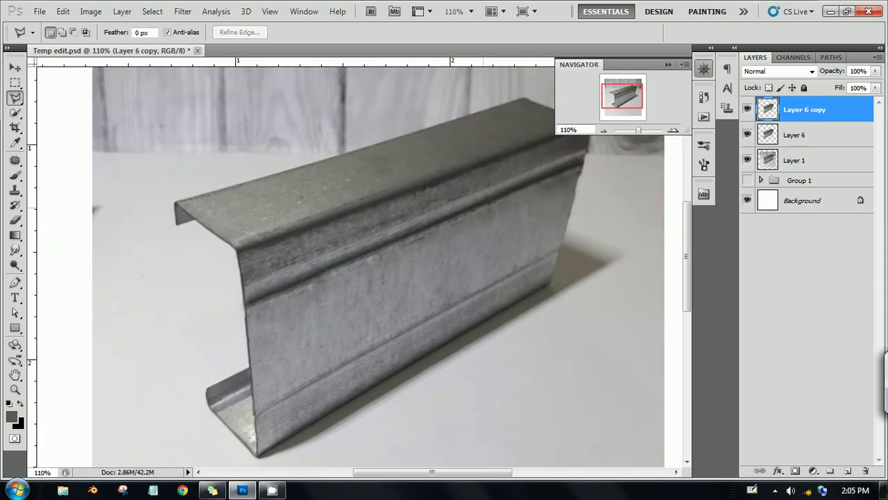
pyautogui.click(192, 16)
pyautogui.moveTo(189, 130)
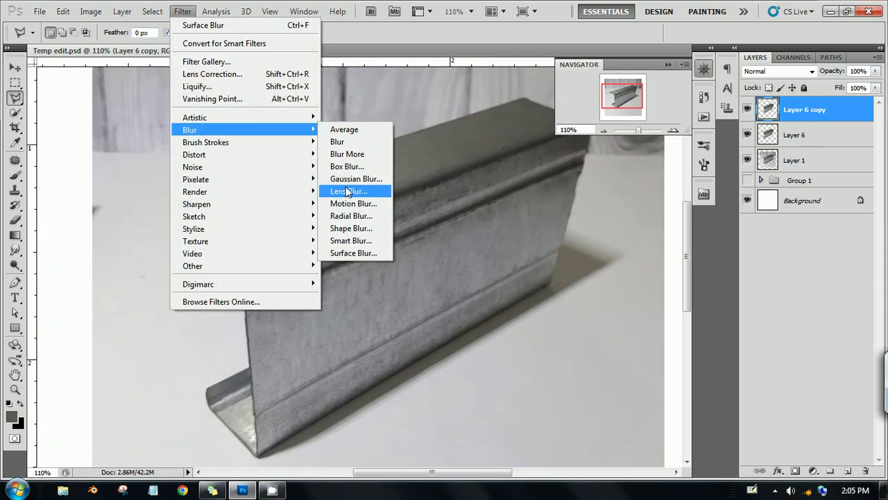
pyautogui.click(368, 183)
pyautogui.click(691, 102)
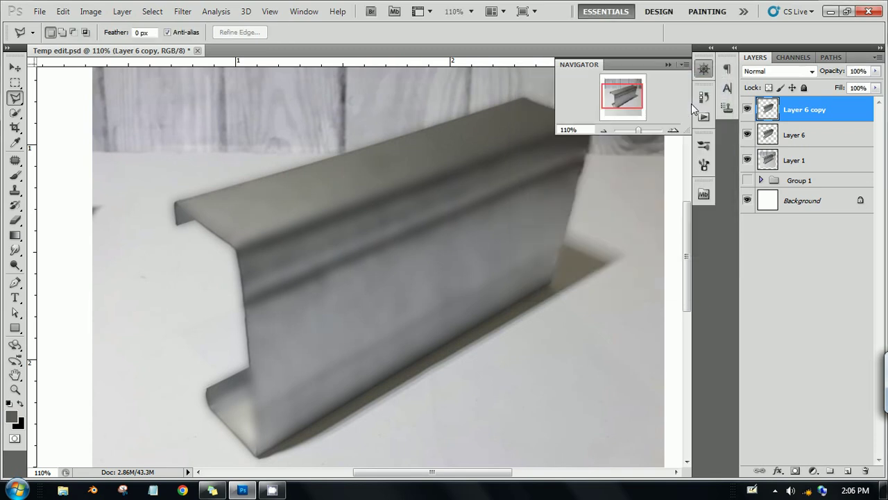
pyautogui.click(16, 220)
pyautogui.click(291, 32)
# Erase the grey halo along the beam's left edge with a 44%-flow eraser.
pyautogui.moveTo(286, 50); pyautogui.dragTo(314, 50)
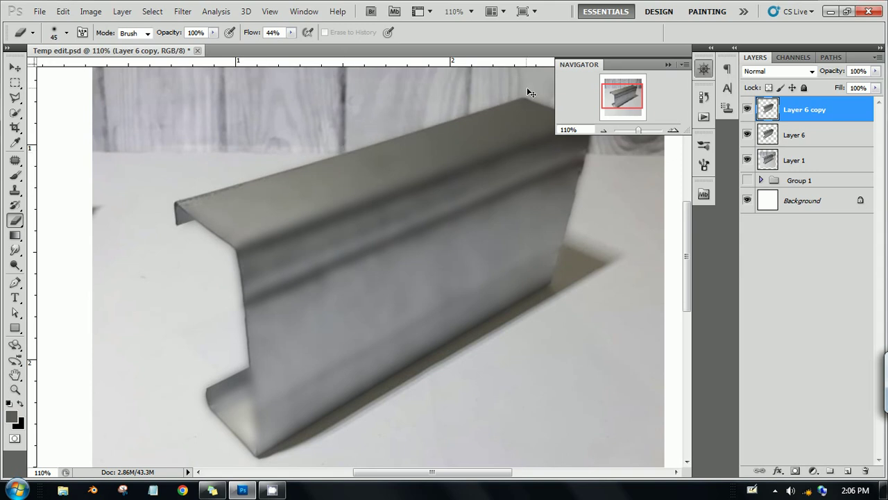
pyautogui.moveTo(520, 91); pyautogui.dragTo(432, 91)
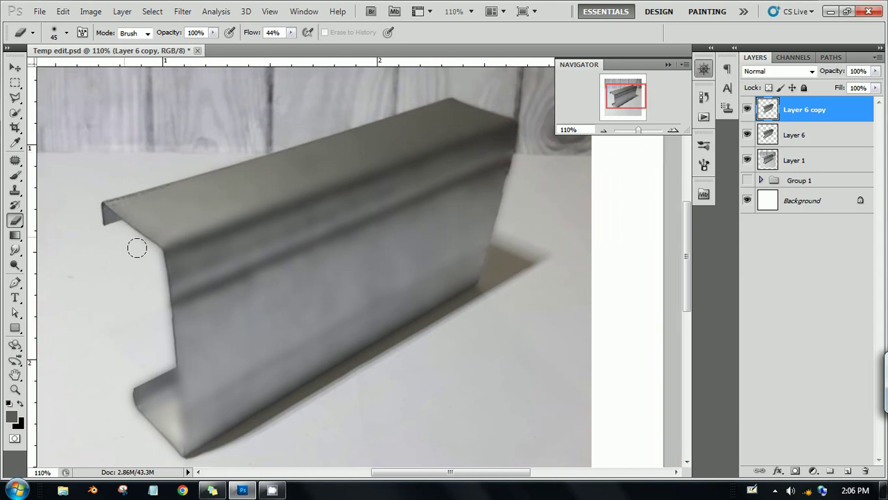
pyautogui.moveTo(150, 261); pyautogui.dragTo(161, 331)
pyautogui.scroll(-2, 160, 275)
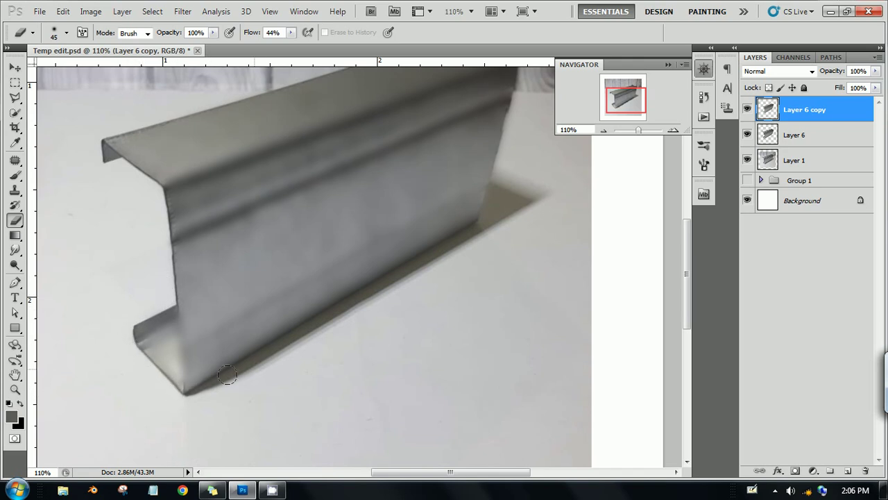
pyautogui.scroll(3, 527, 201)
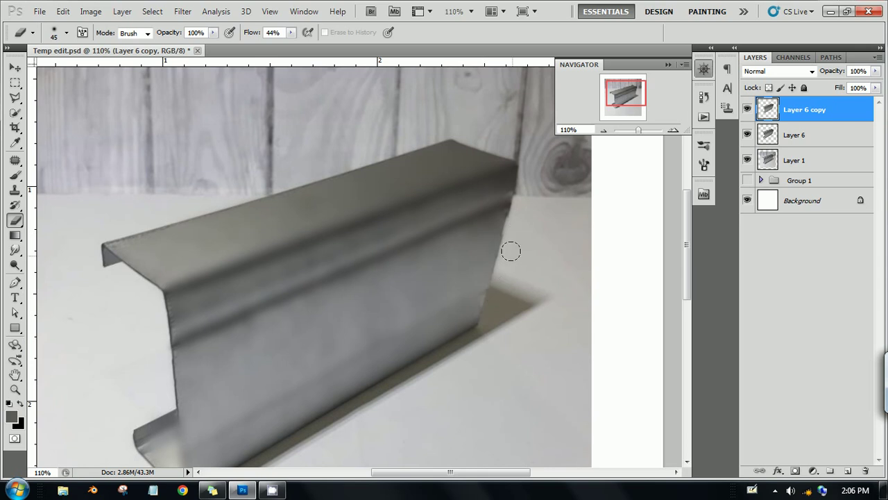
pyautogui.scroll(-2, 408, 183)
# Select the top ridge strip and erase the blur inside it on Layer 6 copy.
pyautogui.press('l')
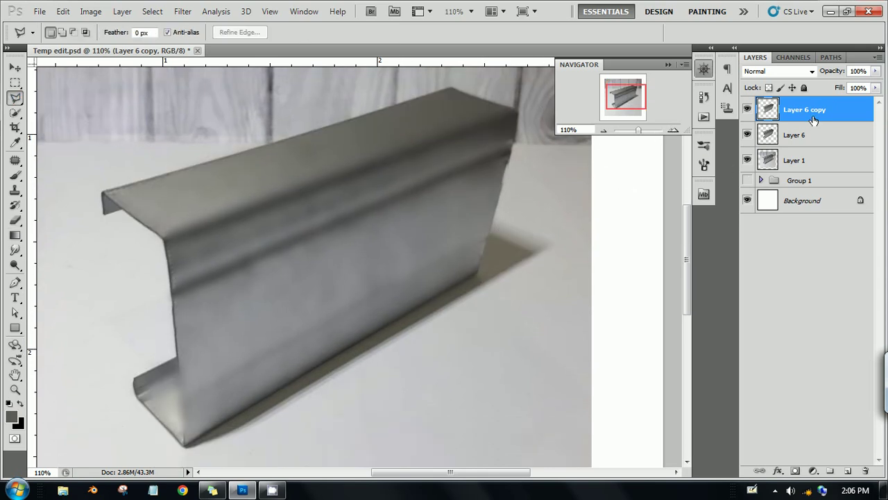
pyautogui.click(747, 109)
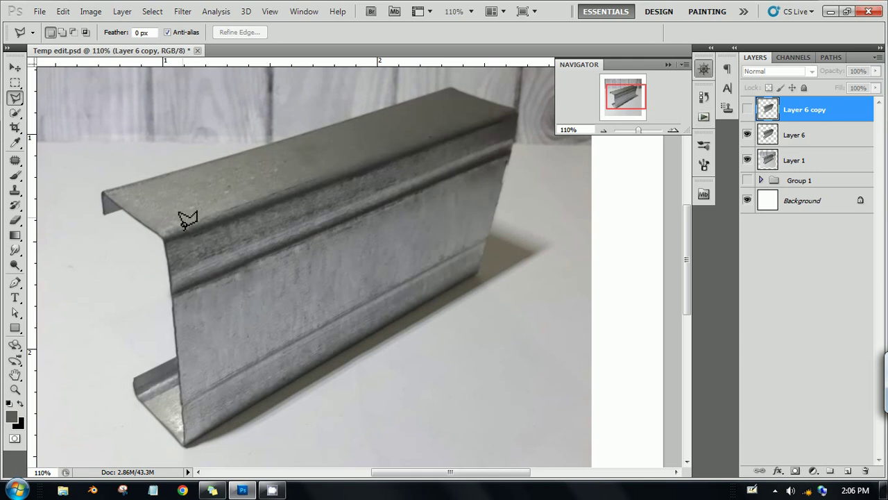
pyautogui.click(517, 110)
pyautogui.click(164, 245)
pyautogui.click(531, 115)
pyautogui.click(148, 243)
pyautogui.press('e')
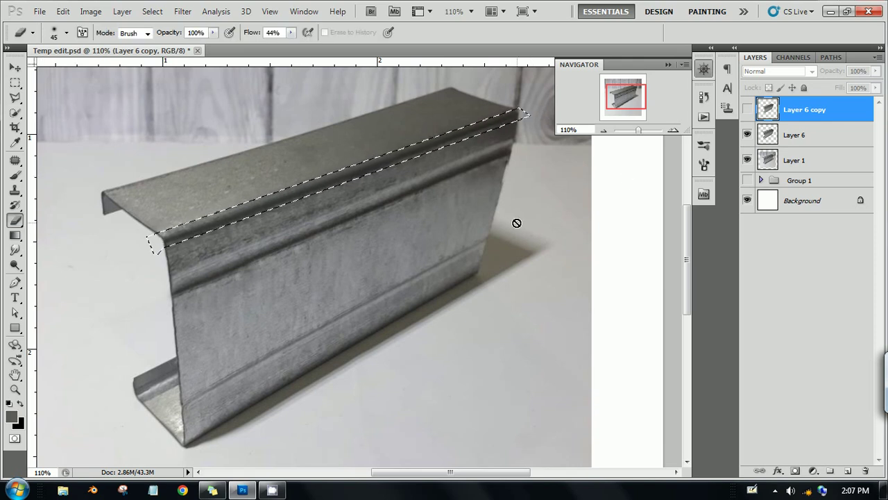
pyautogui.click(747, 109)
pyautogui.moveTo(372, 172)
pyautogui.mouseDown()
pyautogui.moveTo(154, 244)
pyautogui.moveTo(432, 148)
pyautogui.mouseUp()
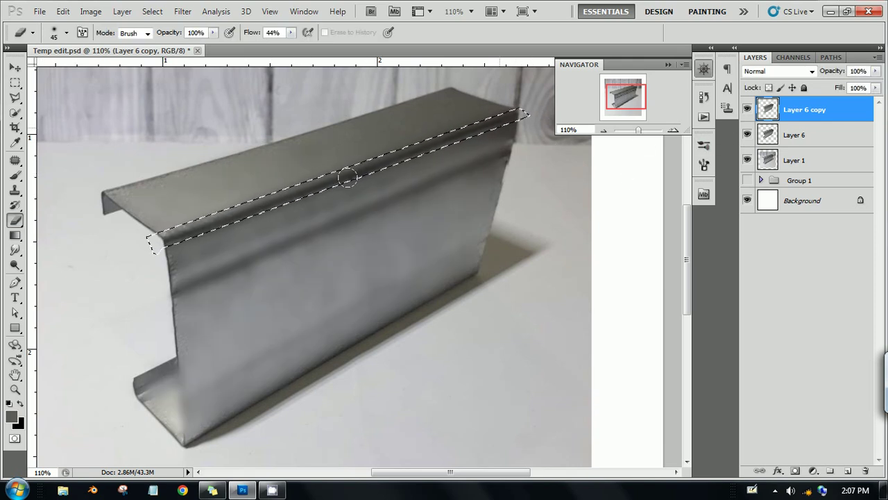
# Select the middle ridge strip and erase the blur along it.
pyautogui.press('l')
pyautogui.click(748, 110)
pyautogui.click(167, 292)
pyautogui.click(513, 147)
pyautogui.click(514, 159)
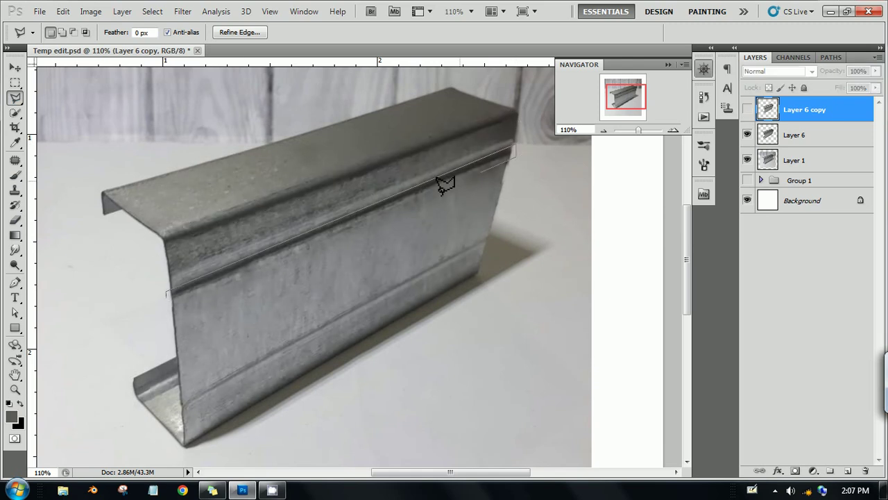
pyautogui.click(167, 294)
pyautogui.click(747, 109)
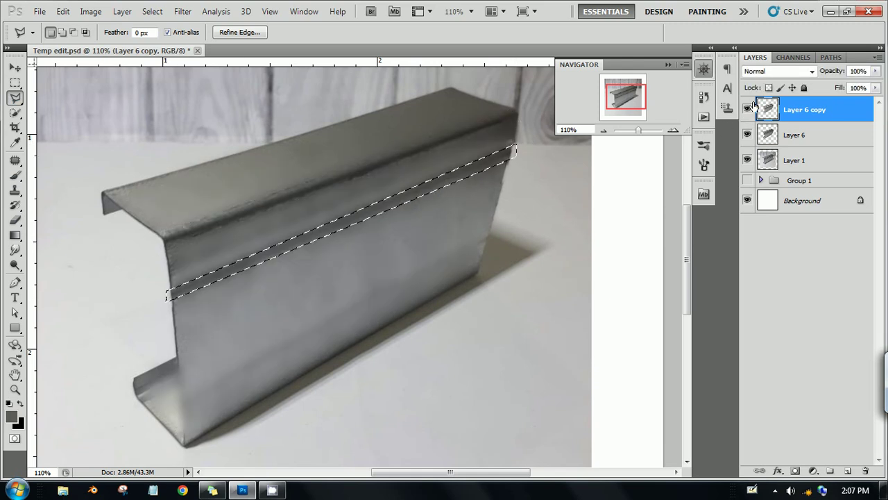
pyautogui.click(15, 219)
pyautogui.moveTo(167, 295); pyautogui.dragTo(486, 163)
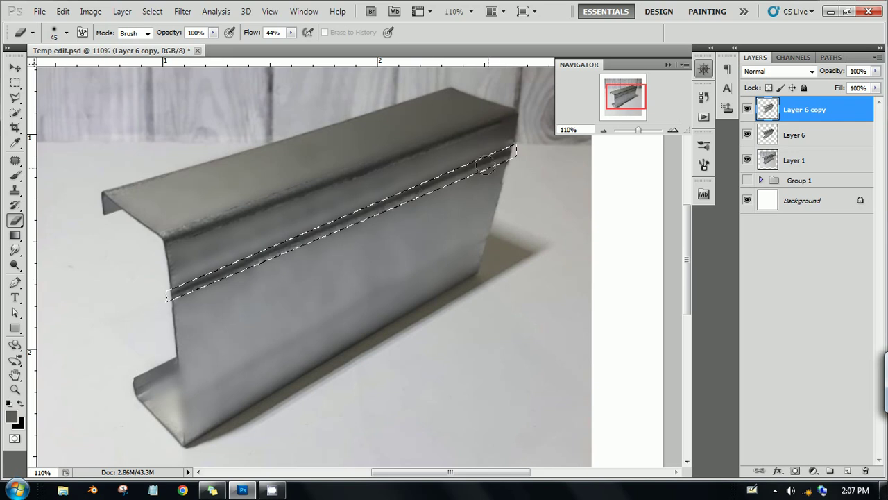
# Erase the blur along the lower ridge strip, then deselect and hide Layer 6 copy.
pyautogui.click(748, 109)
pyautogui.click(15, 97)
pyautogui.click(185, 403)
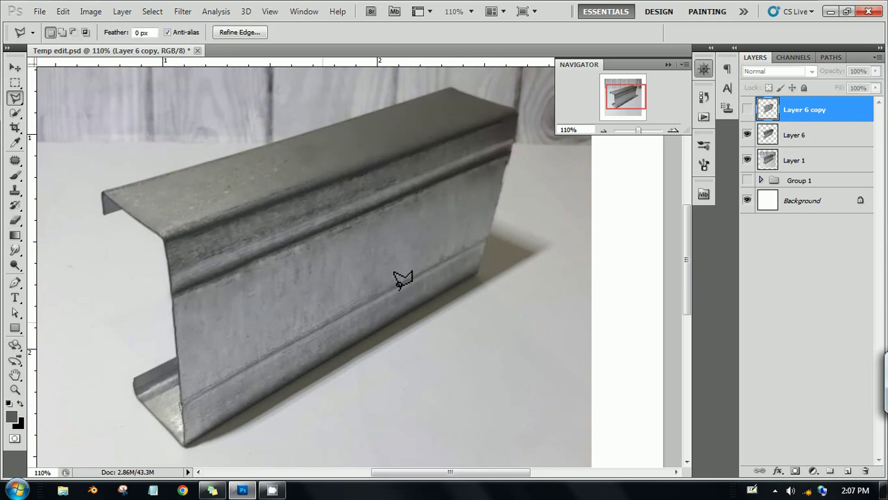
pyautogui.click(182, 406)
pyautogui.click(747, 109)
pyautogui.press('e')
pyautogui.moveTo(179, 402); pyautogui.dragTo(381, 300)
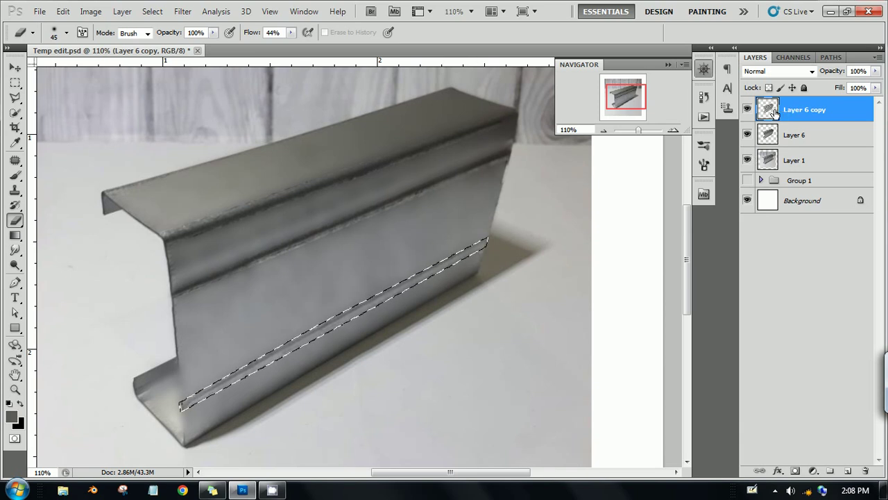
pyautogui.hotkey('ctrl', 'd')
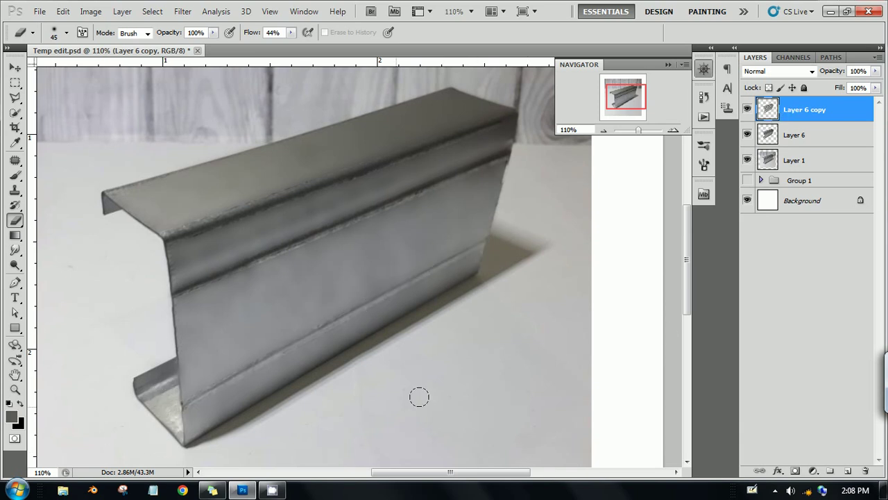
pyautogui.click(747, 109)
pyautogui.click(796, 135)
# Apply a Surface Blur of radius 28, threshold 11 to Layer 6 and slightly reduce its opacity.
pyautogui.click(183, 12)
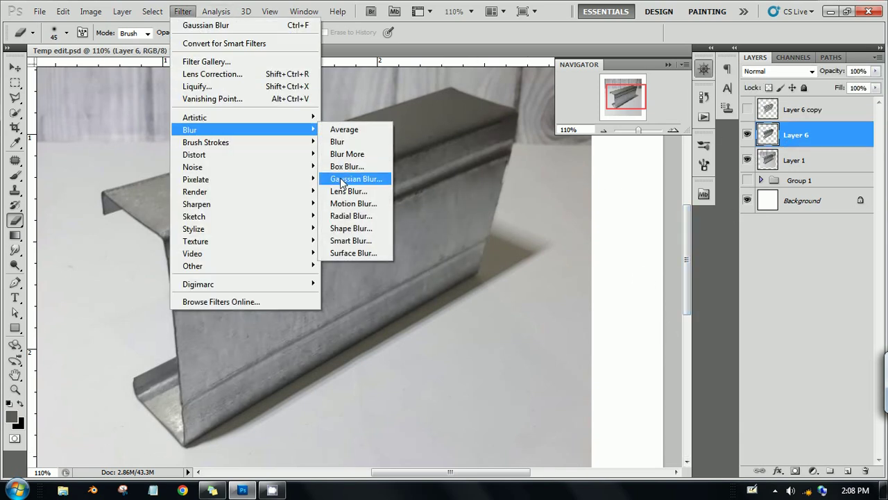
pyautogui.click(353, 252)
pyautogui.click(586, 214)
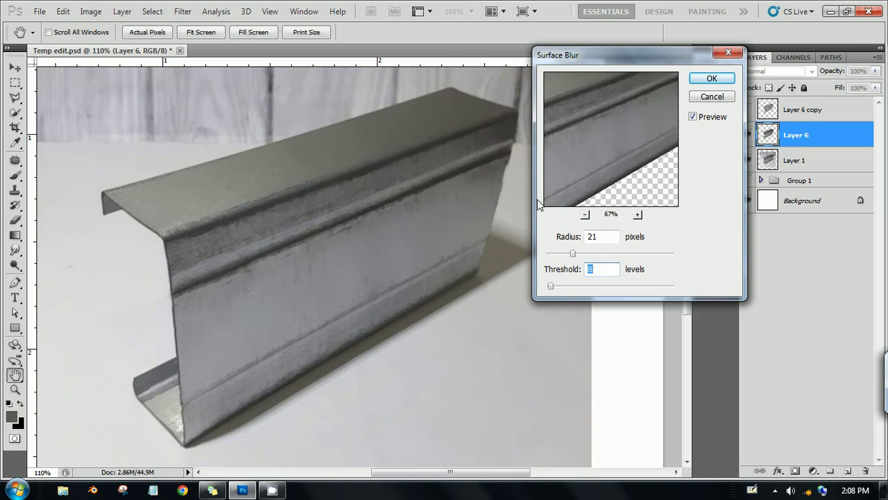
pyautogui.moveTo(584, 254); pyautogui.dragTo(594, 256)
pyautogui.moveTo(553, 290)
pyautogui.mouseDown()
pyautogui.moveTo(571, 287)
pyautogui.moveTo(551, 290)
pyautogui.mouseUp()
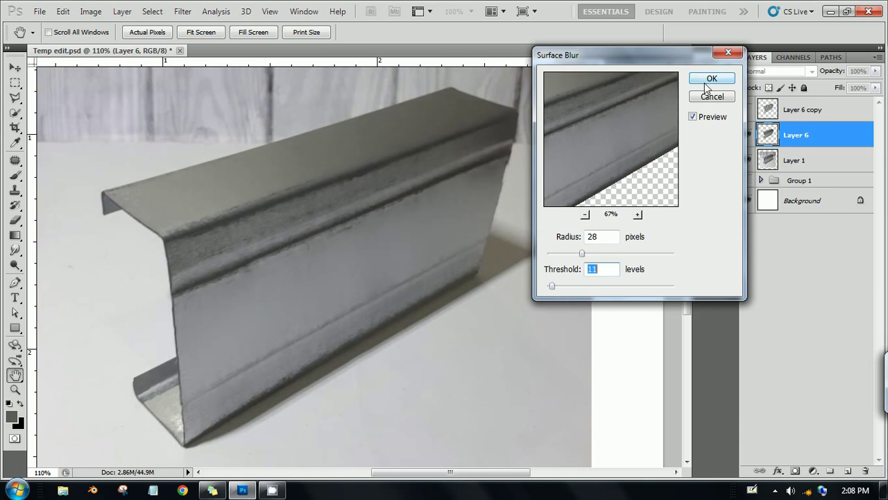
pyautogui.click(712, 78)
pyautogui.moveTo(876, 71)
pyautogui.mouseDown()
pyautogui.moveTo(875, 86)
pyautogui.moveTo(853, 86)
pyautogui.moveTo(864, 90)
pyautogui.mouseUp()
pyautogui.click(748, 110)
pyautogui.click(805, 110)
# Set Layer 6 copy to 77% opacity and 46% fill, and group it with Layer 6.
pyautogui.click(876, 88)
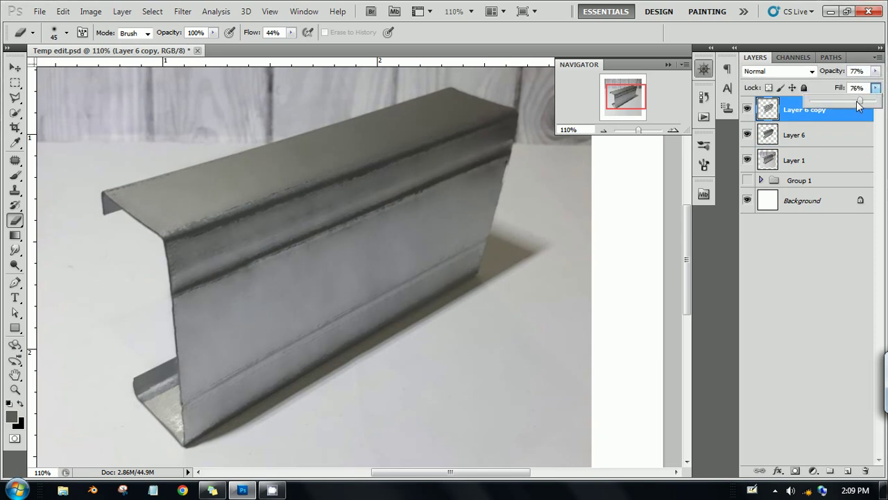
pyautogui.click(703, 70)
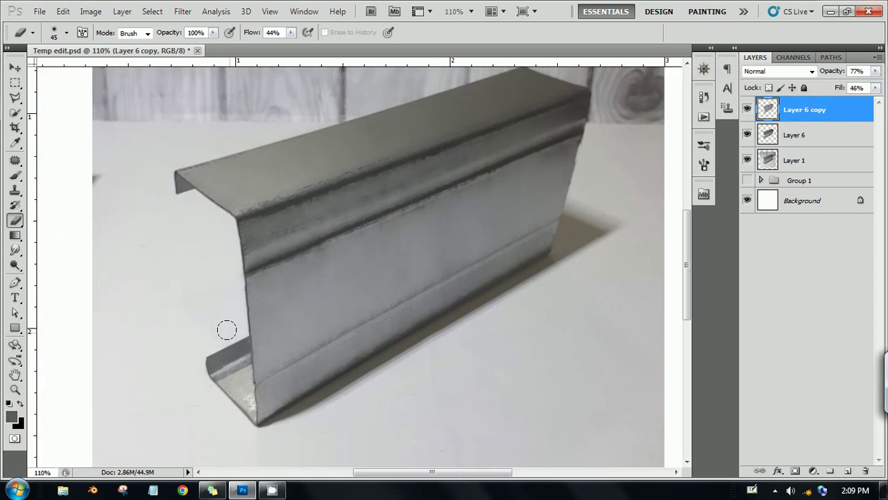
pyautogui.scroll(-5, 664, 259)
pyautogui.keyDown('shift'); pyautogui.click(821, 135); pyautogui.keyUp('shift')
pyautogui.click(878, 57)
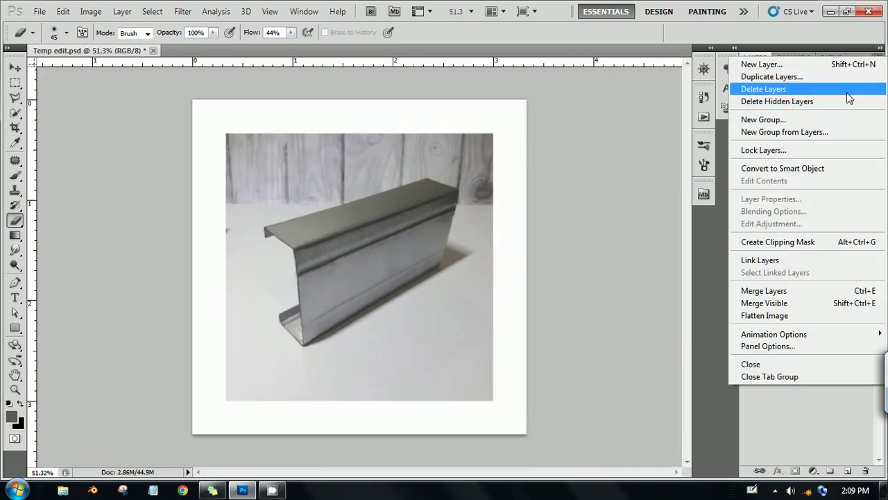
pyautogui.click(826, 133)
pyautogui.click(547, 158)
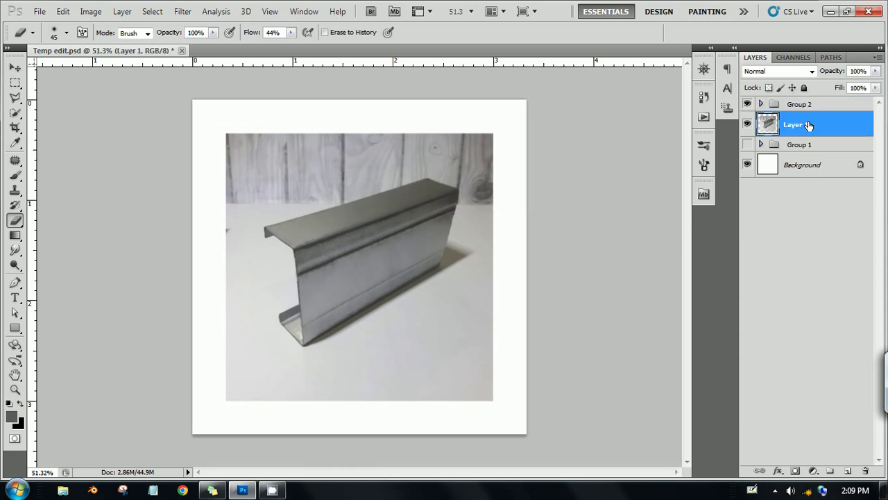
# Free-transform Group 2, shifting its content right across the canvas.
pyautogui.click(797, 126)
pyautogui.click(800, 104)
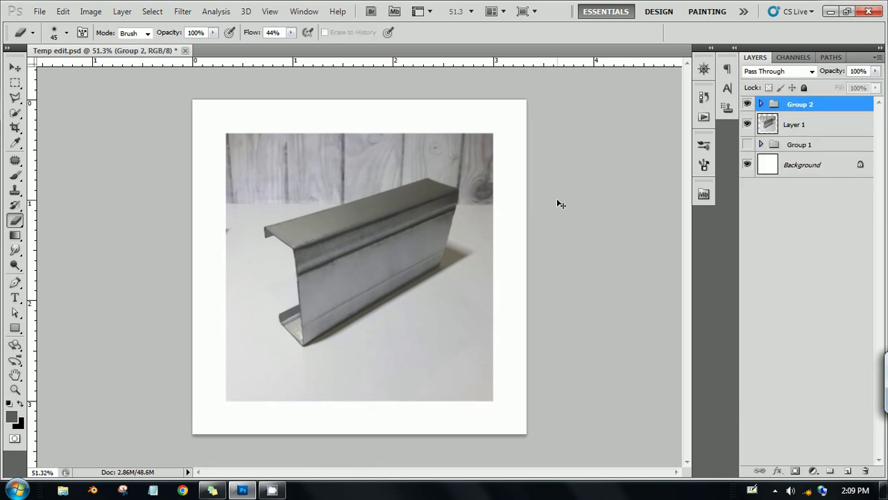
pyautogui.hotkey('ctrl', 't')
pyautogui.moveTo(383, 261)
pyautogui.mouseDown()
pyautogui.moveTo(227, 306)
pyautogui.moveTo(419, 356)
pyautogui.moveTo(532, 240)
pyautogui.mouseUp()
# Drag Group 2's content back over the original photo and commit the transform.
pyautogui.scroll(6, 430, 283)
pyautogui.scroll(-6, 431, 283)
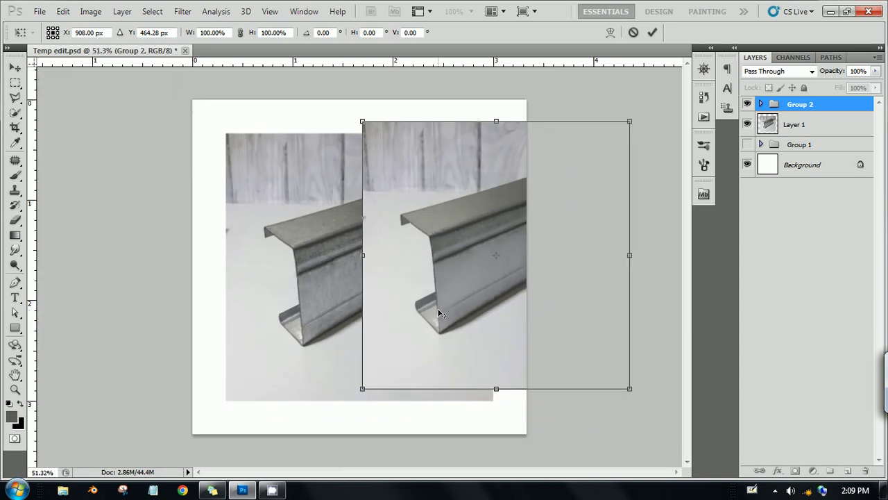
pyautogui.moveTo(464, 306); pyautogui.dragTo(328, 320)
pyautogui.press('Return')
pyautogui.press('e')
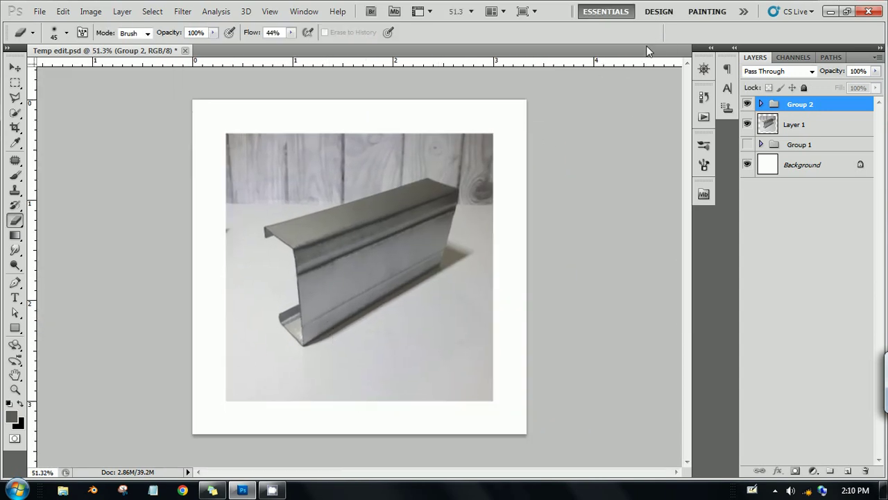